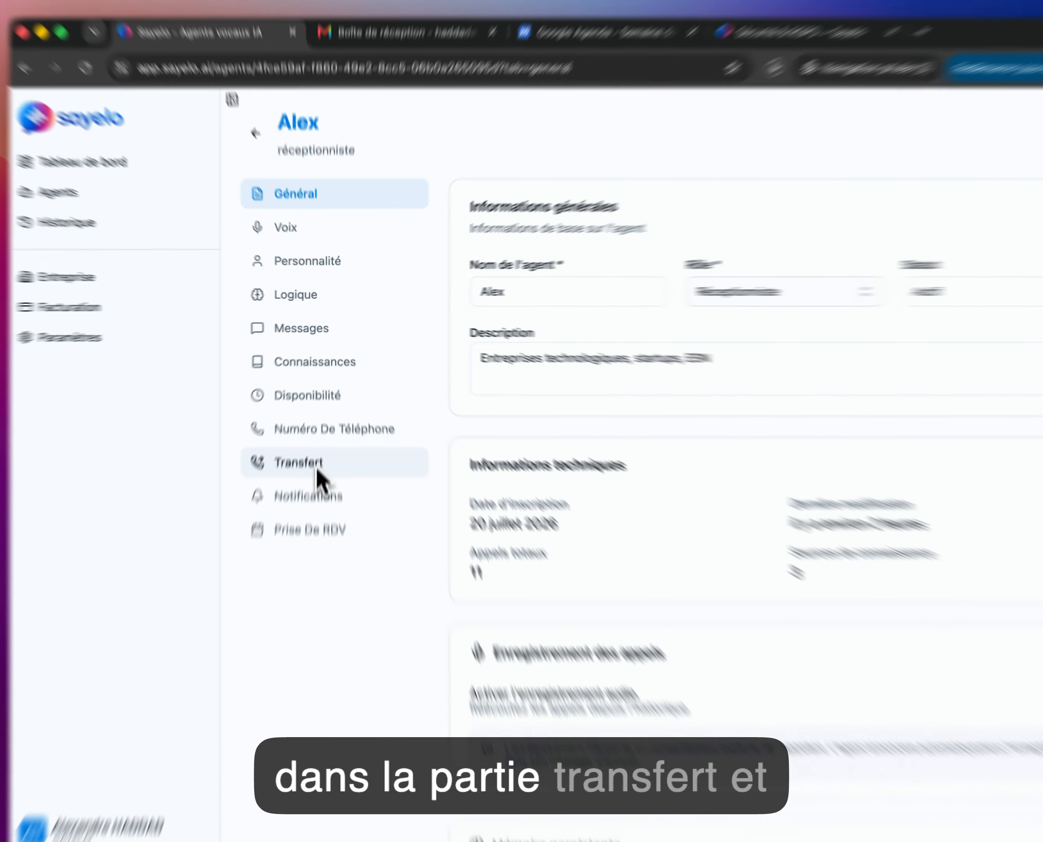
Step: Start a new transfer number in Alex's Transfert settings named 'Mairie de montreuil'
click(320, 432)
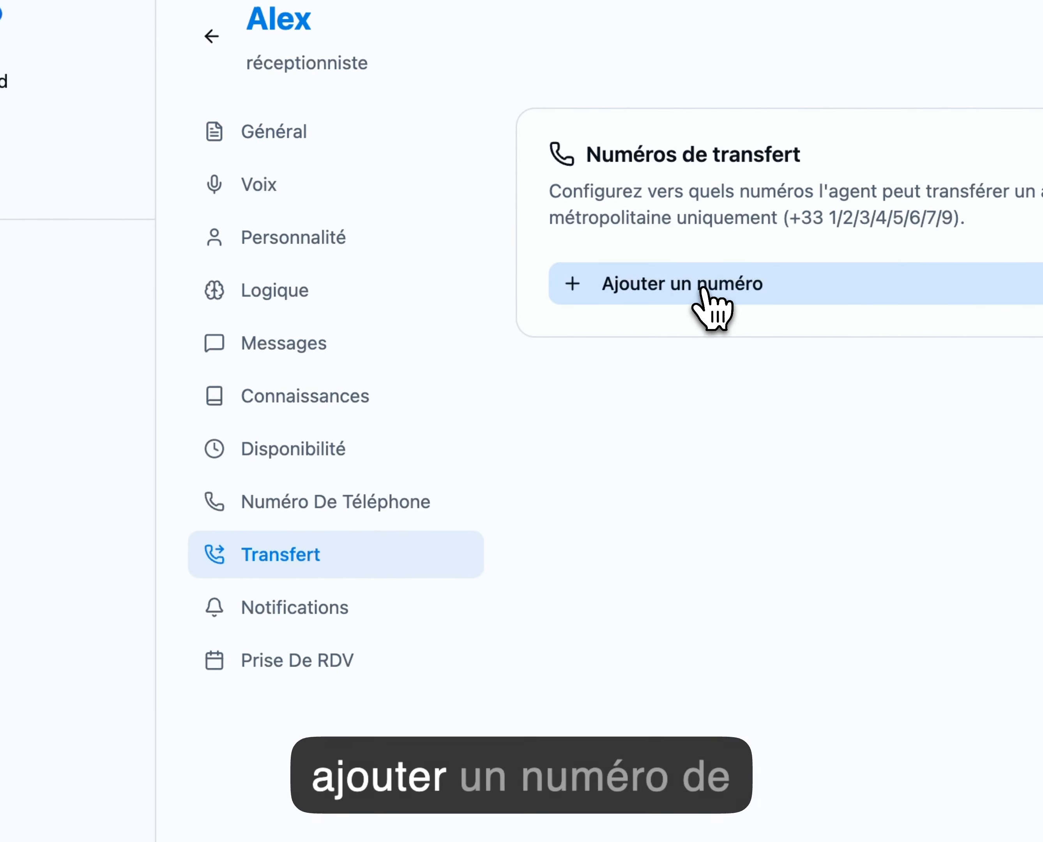
click(704, 286)
click(729, 337)
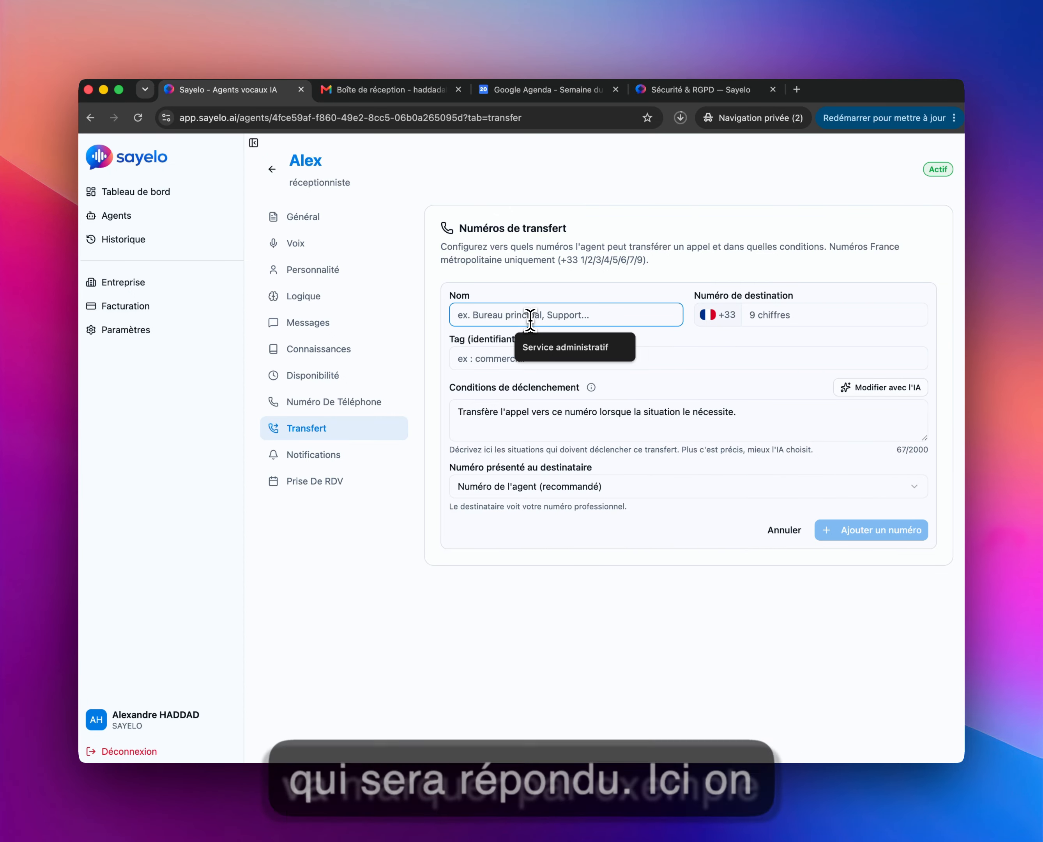
text(Mair)
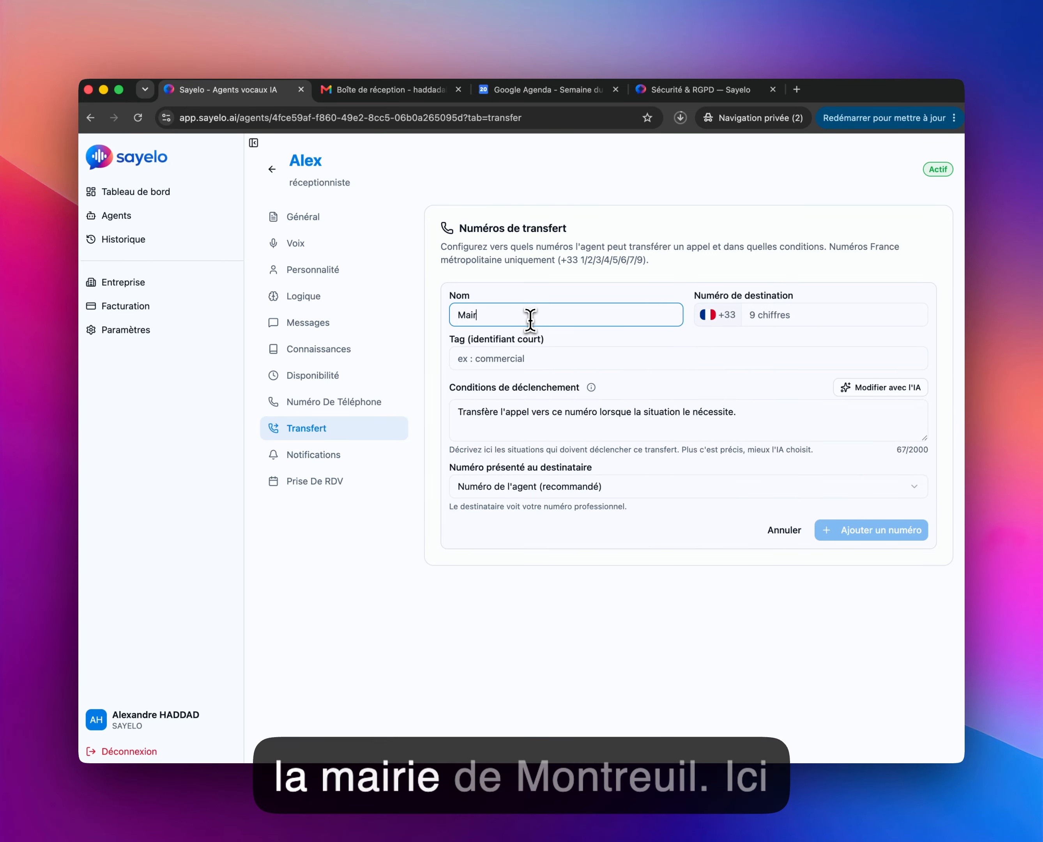
text(ie de montreuil)
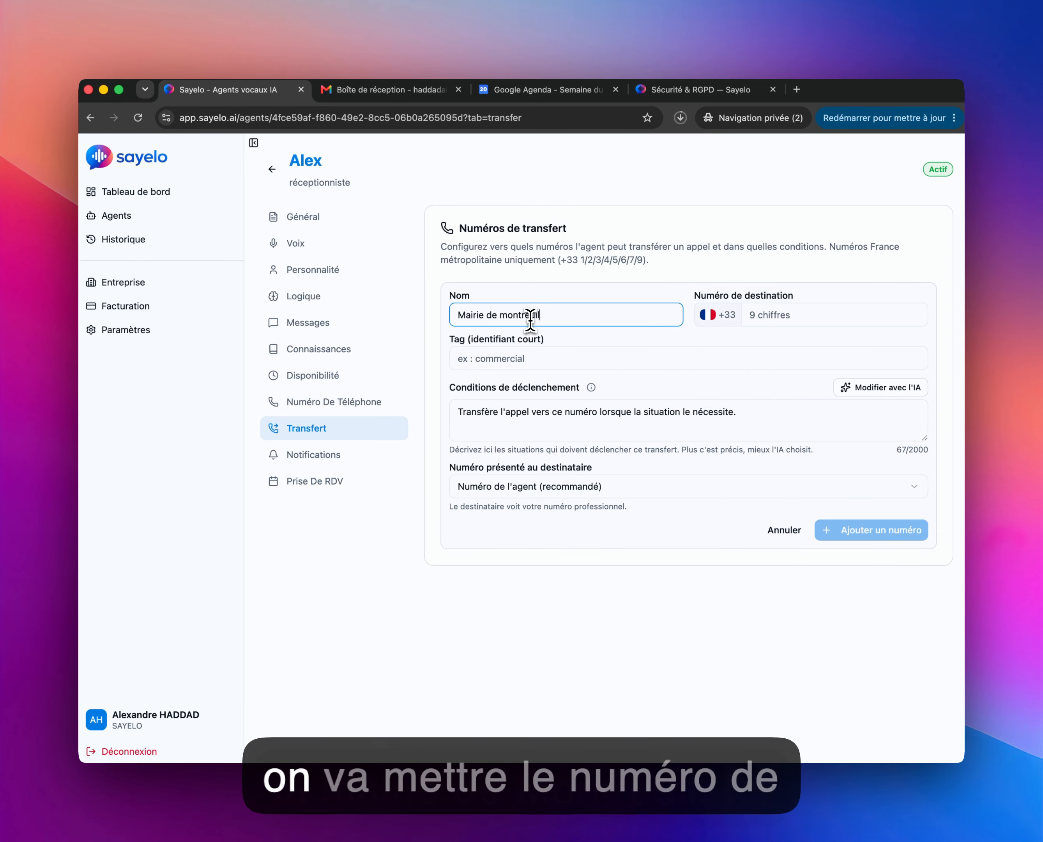
click(780, 315)
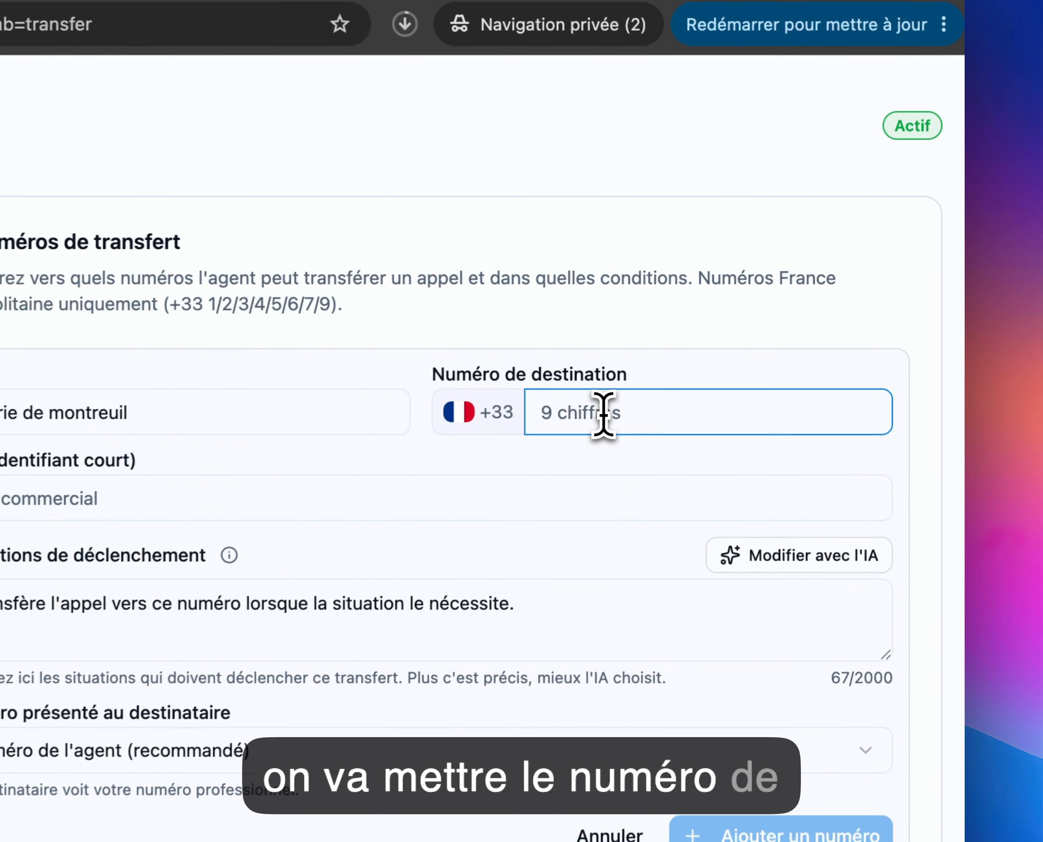
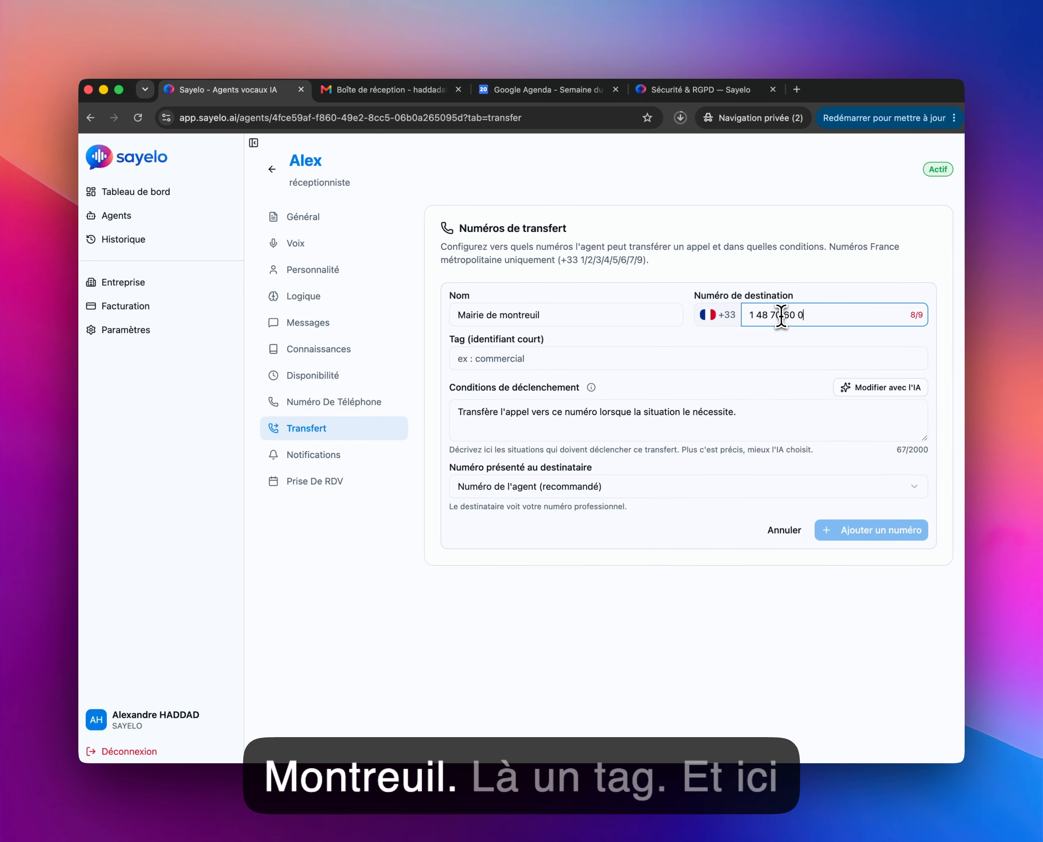
click(616, 361)
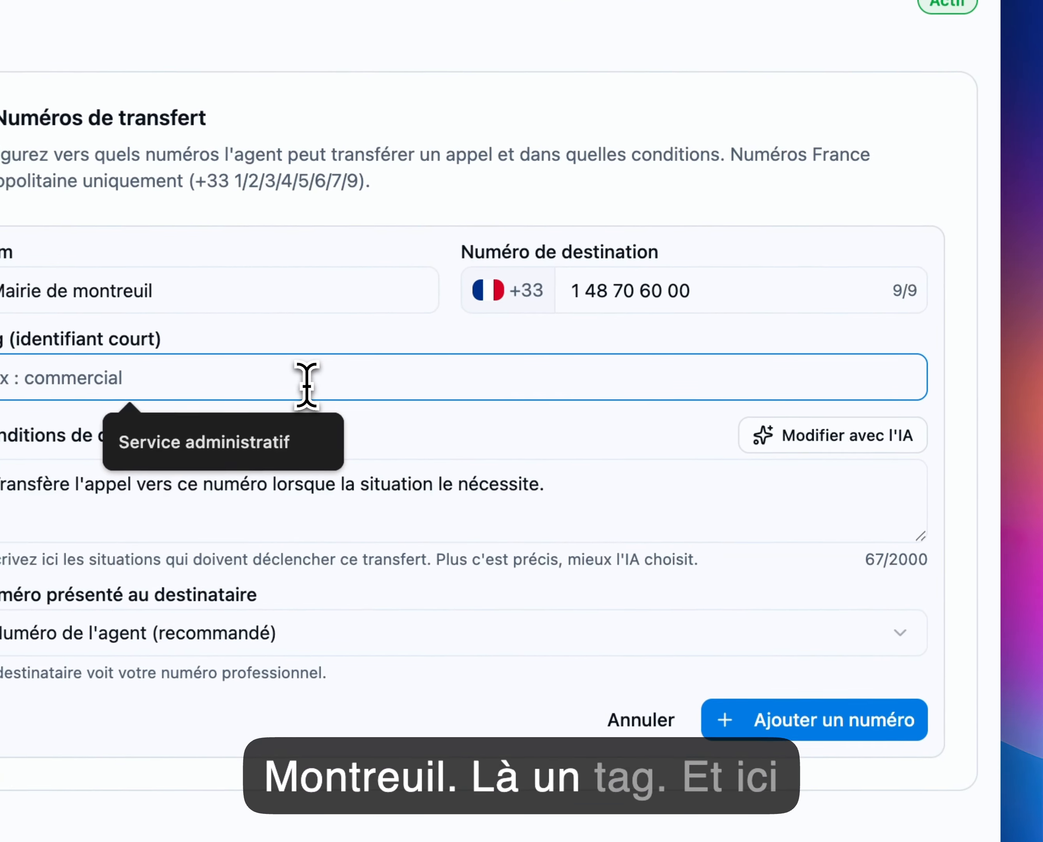
text(Mair)
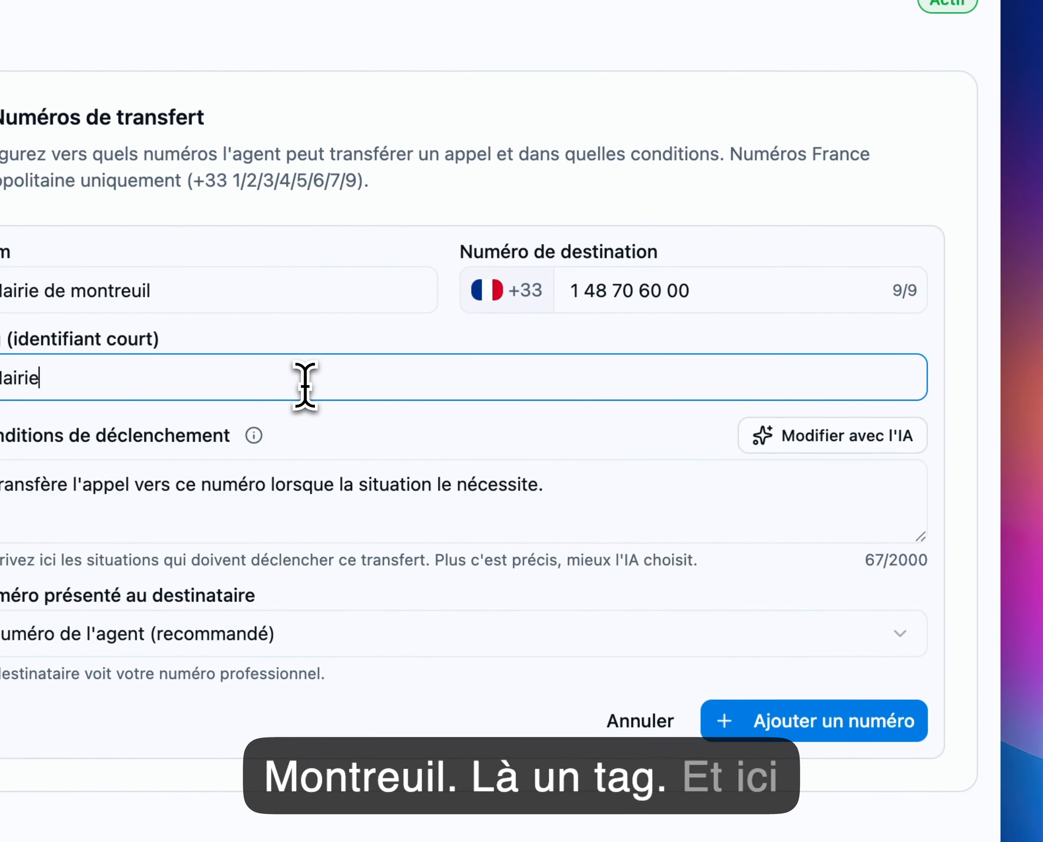
key(Tab)
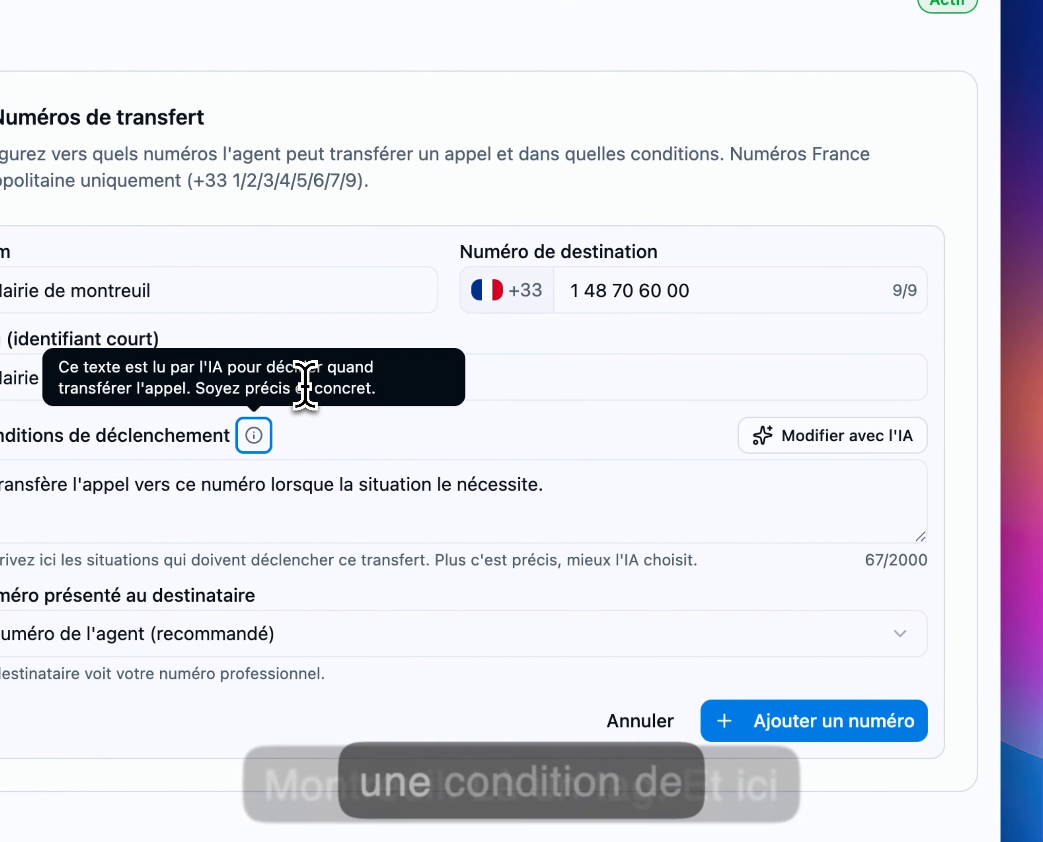
click(486, 467)
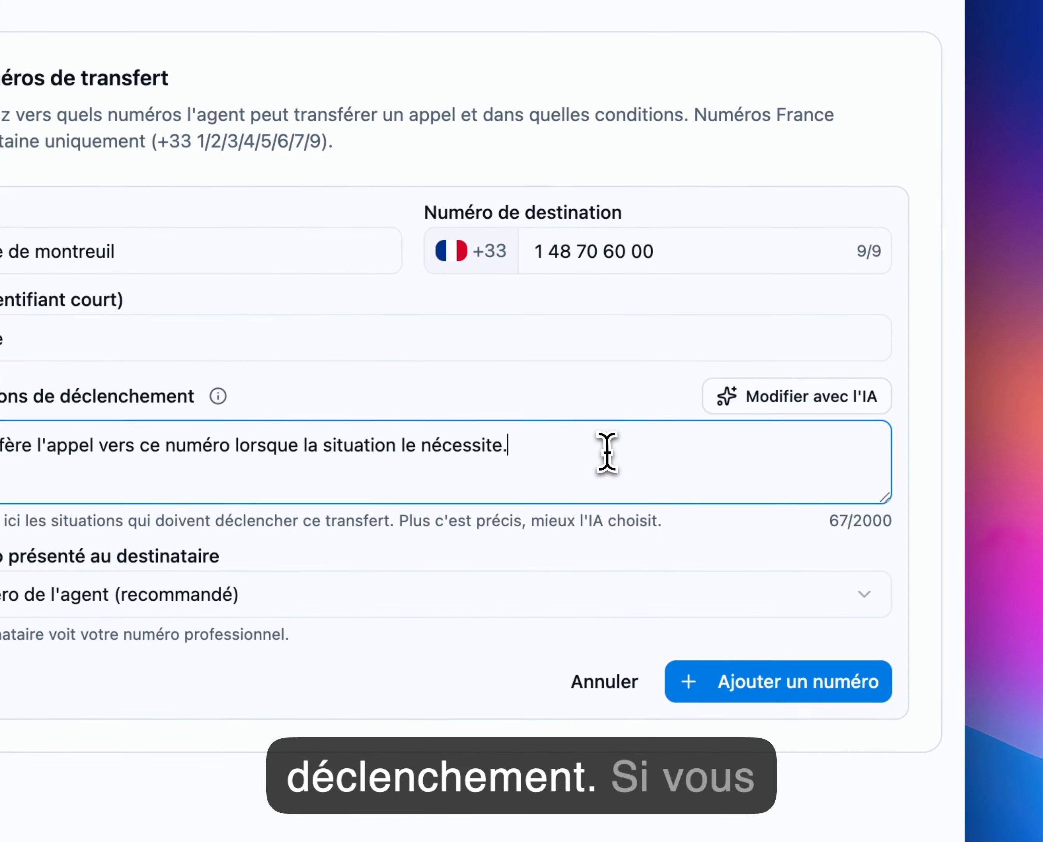
Step: Open Modifier avec l'IA on the default Conditions de déclenchement text
triple_click(608, 454)
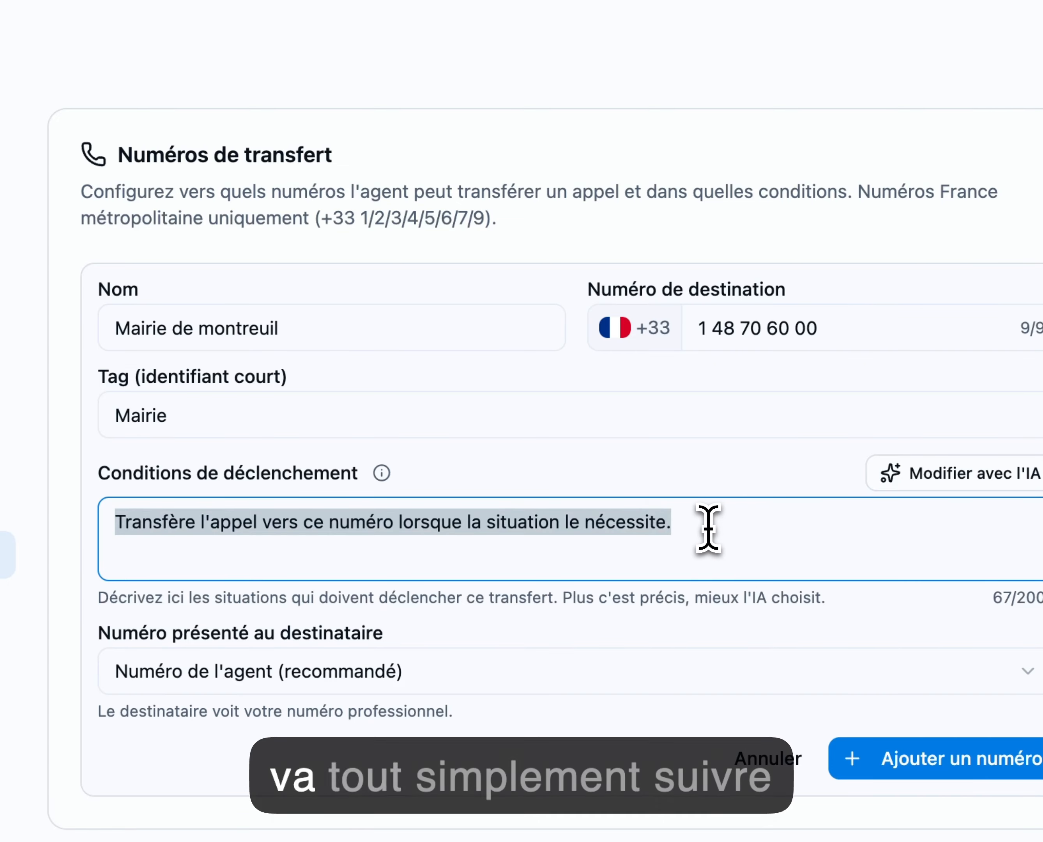
triple_click(334, 323)
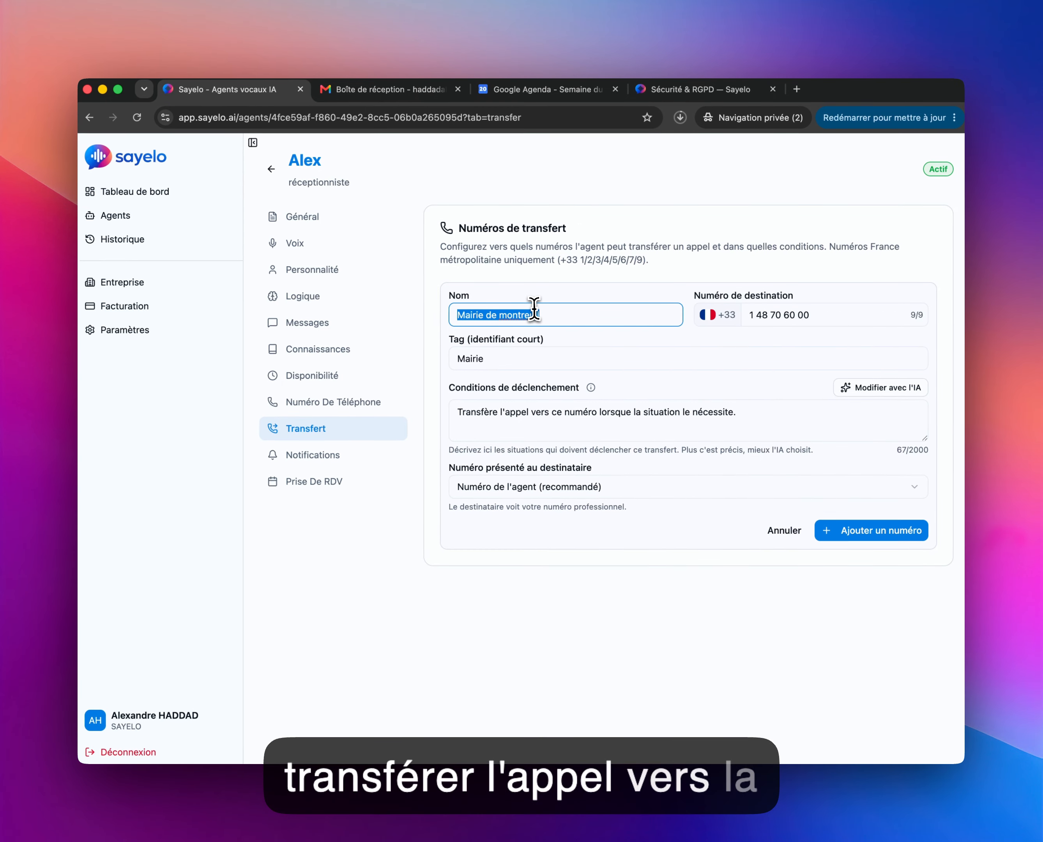
click(772, 430)
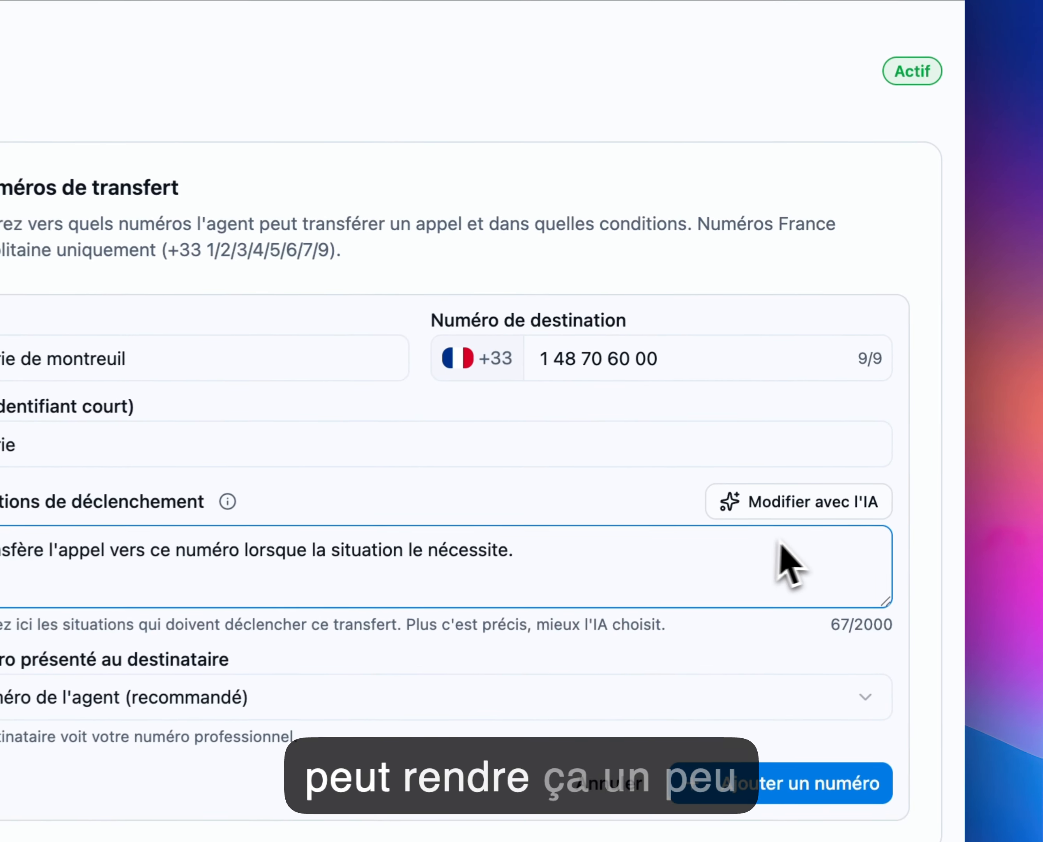
click(778, 515)
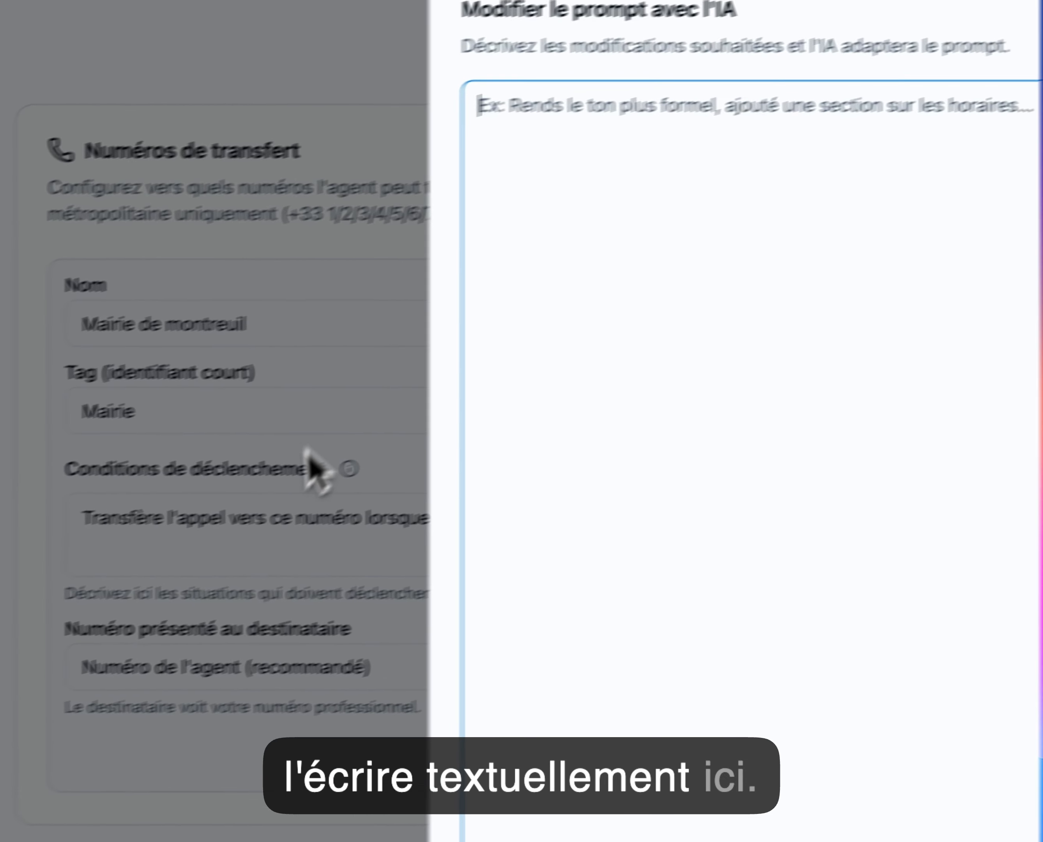
Step: Ask the AI to use this transfer when the caller requests a birth certificate extract
click(193, 570)
click(776, 534)
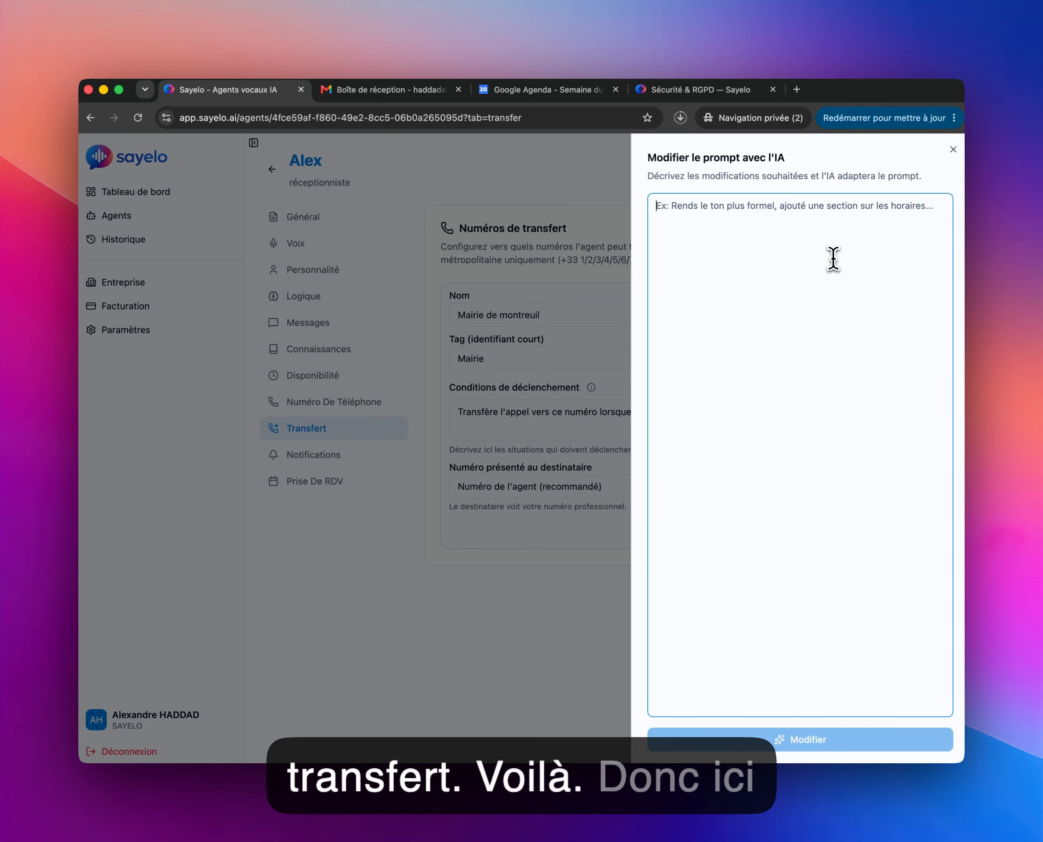
text(Si l'appelant dema)
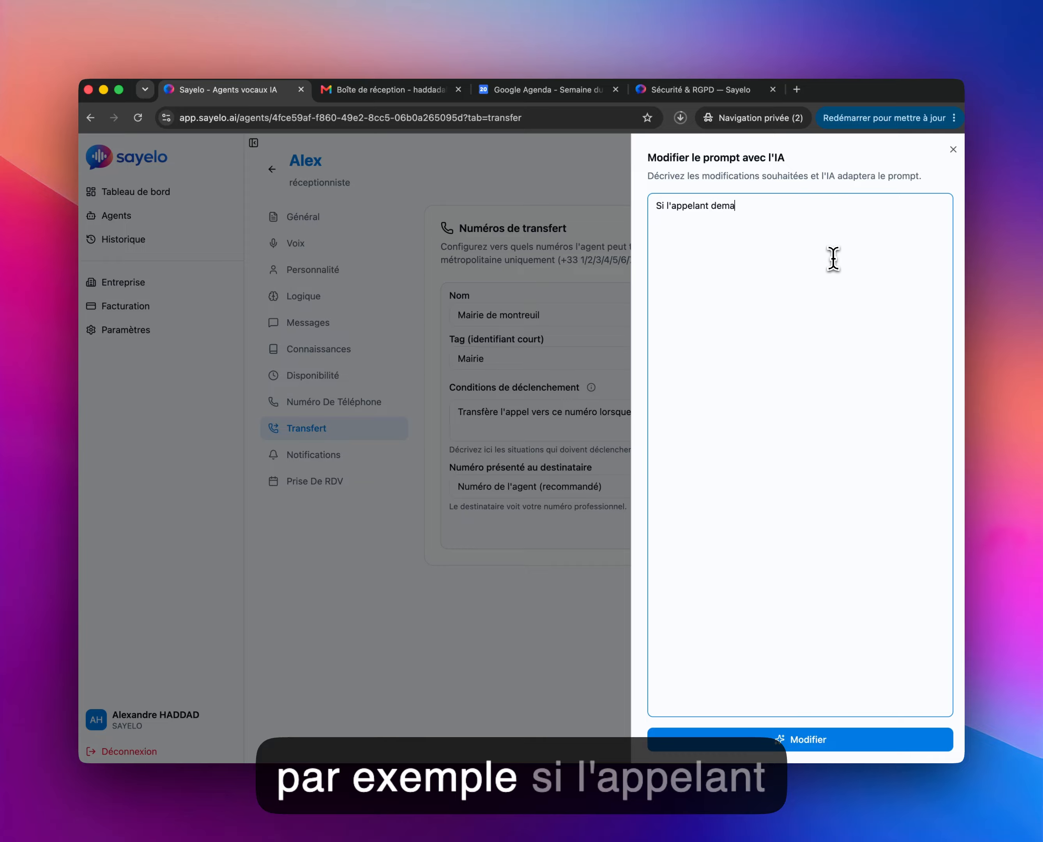
text(nde un extrait d)
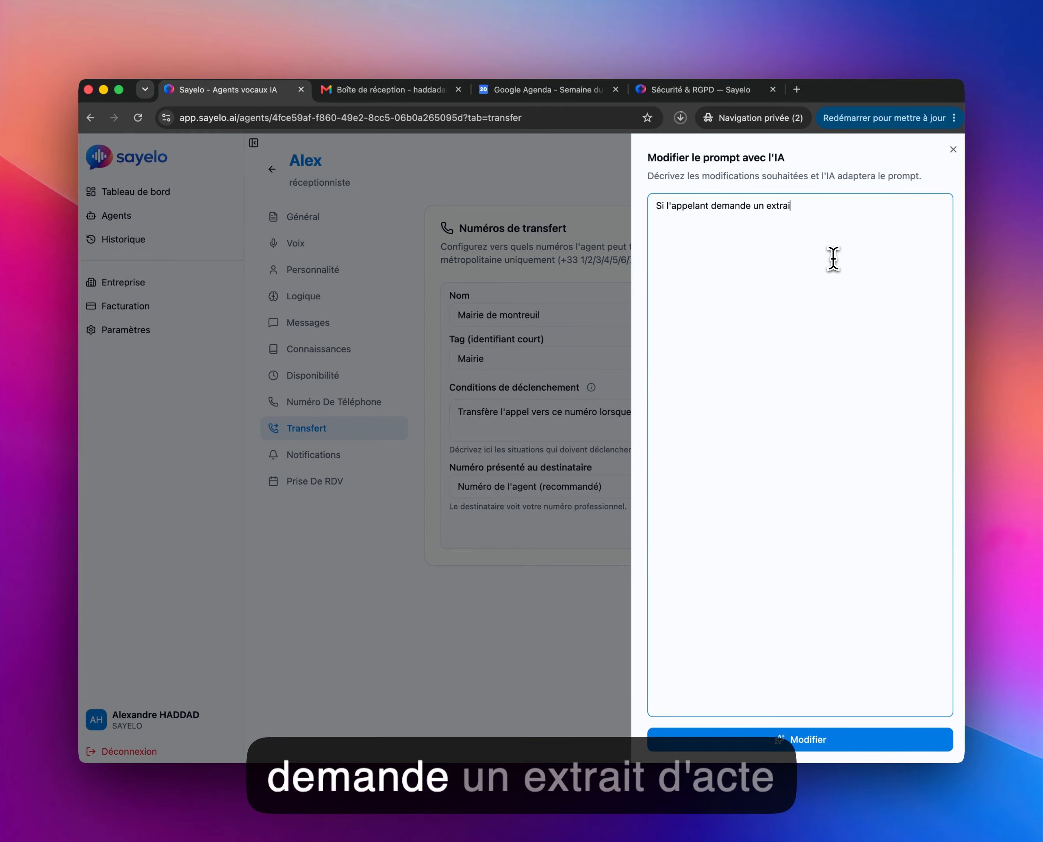
key(BackSpace)
key(BackSpace)
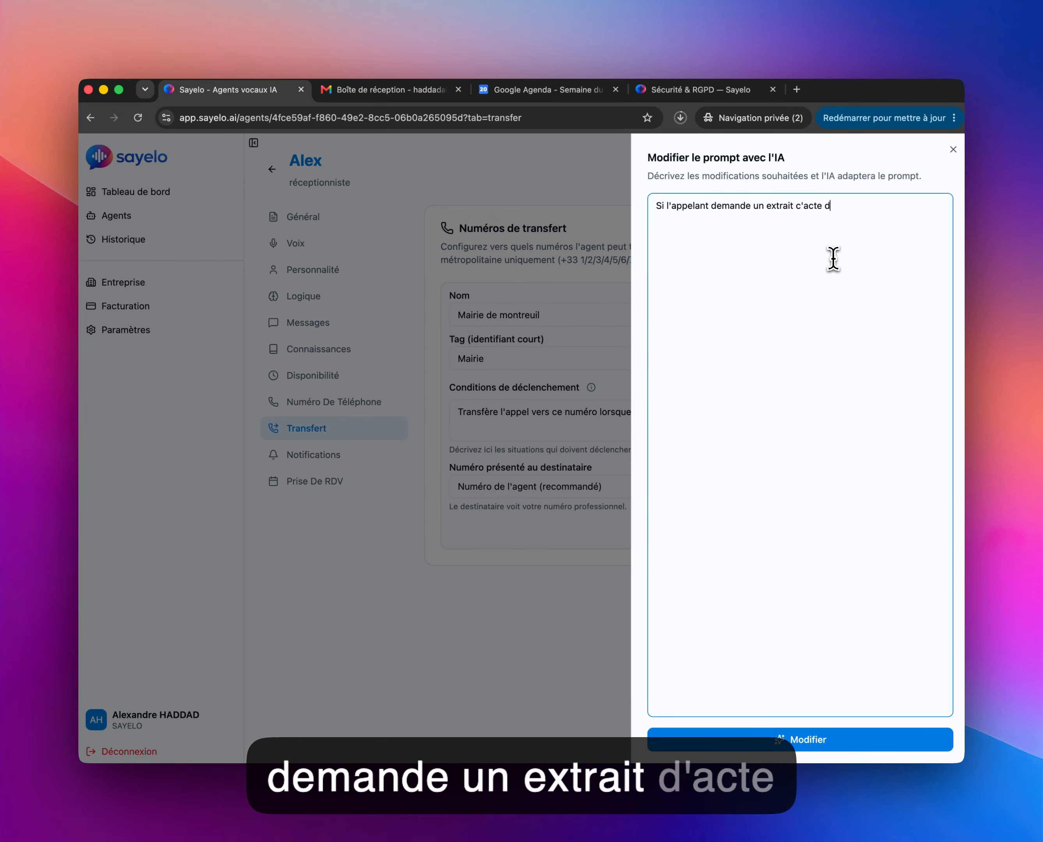
key(BackSpace)
key(BackSpace)
key(BackSpace)
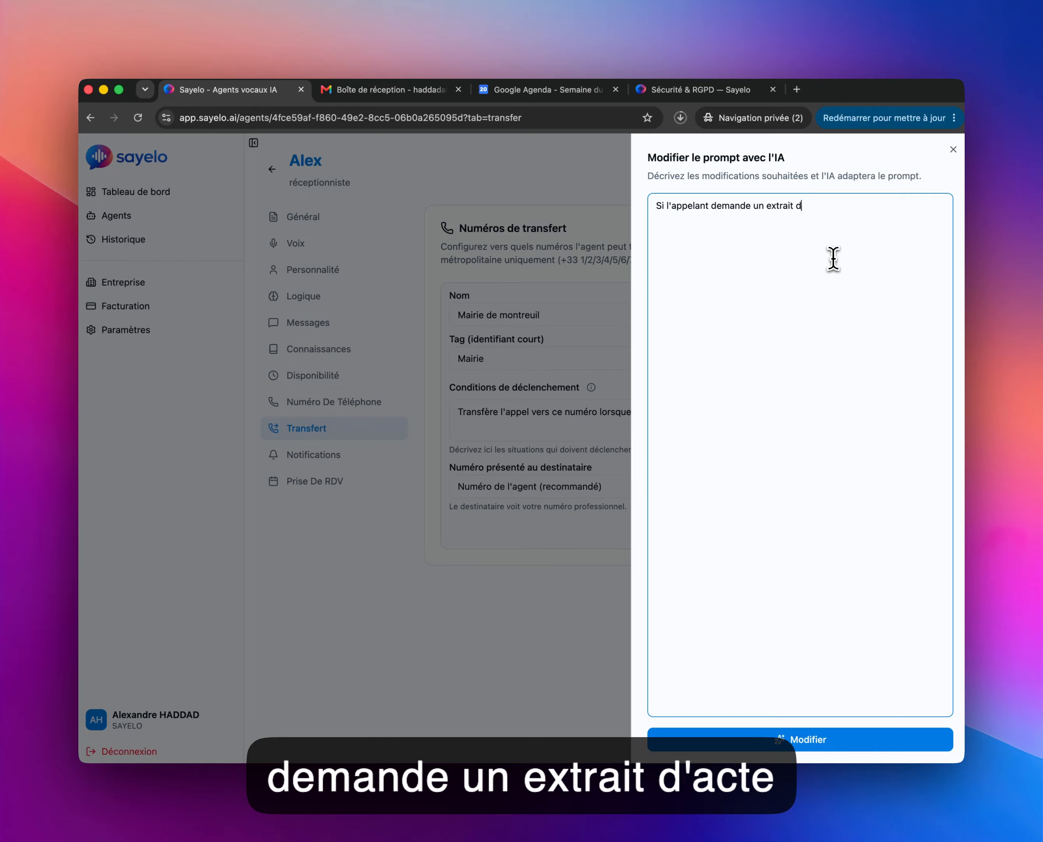
text('acte de naissance)
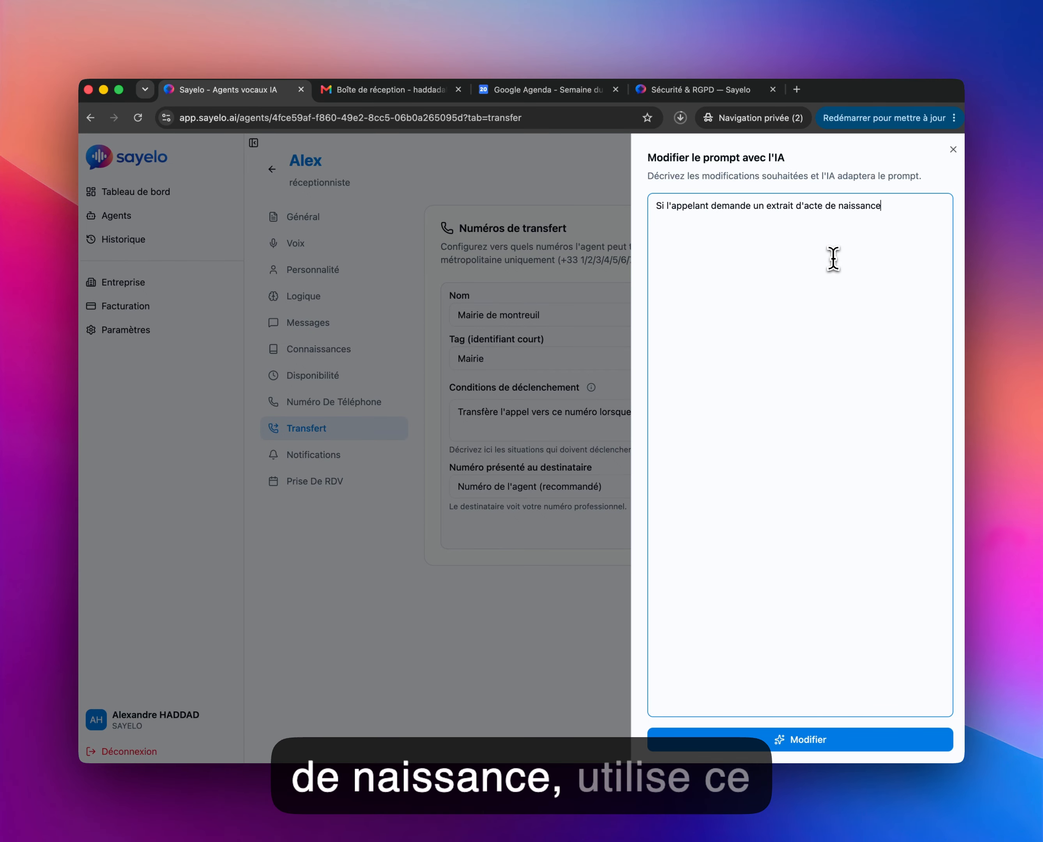
text(, u)
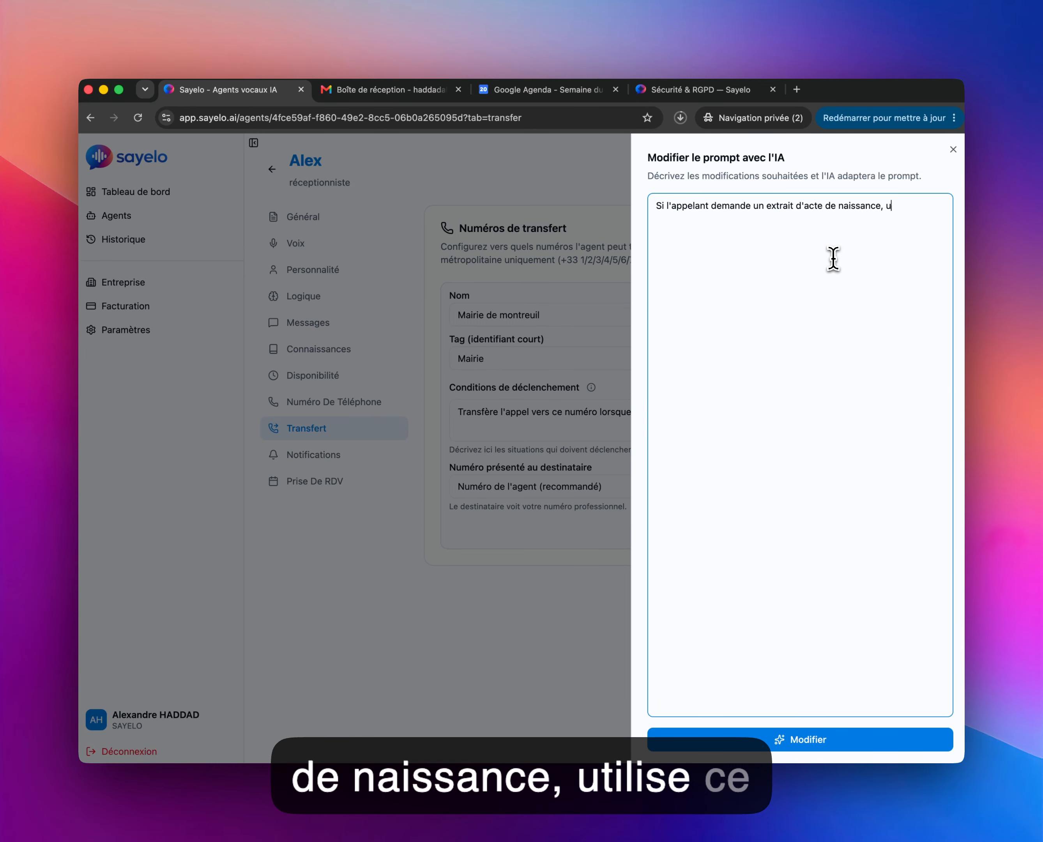
text(tilise ce transfert)
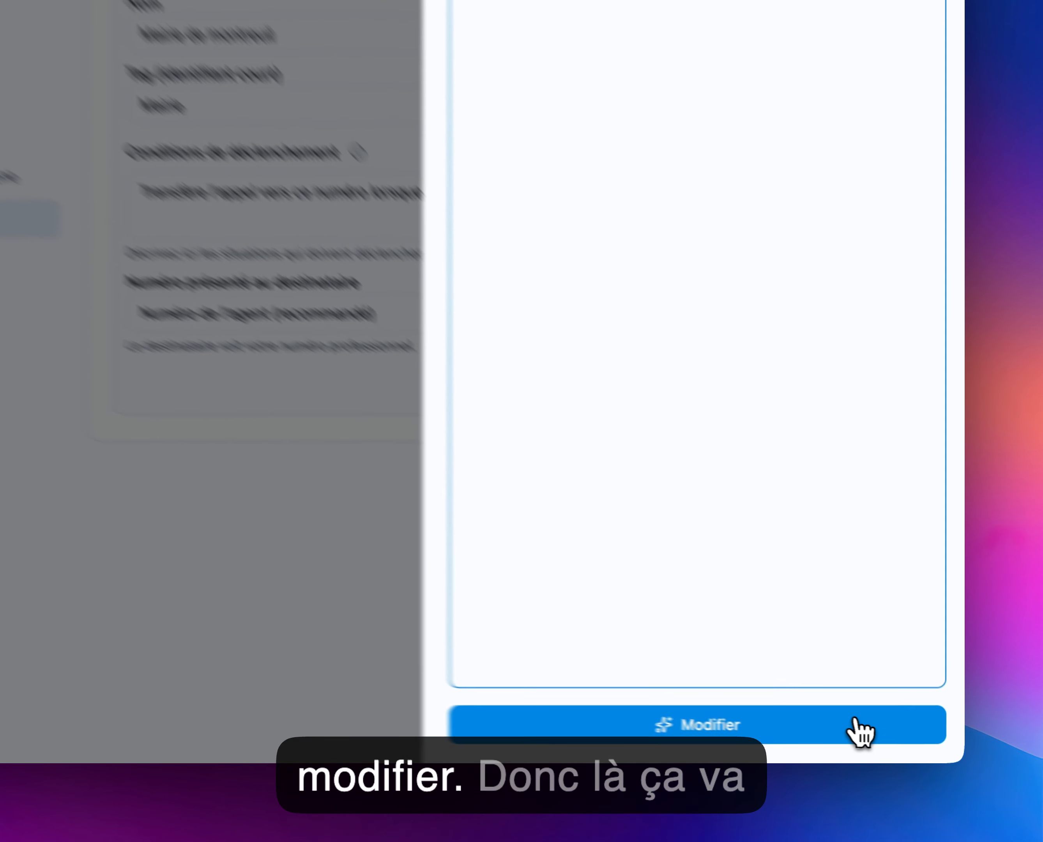
click(899, 737)
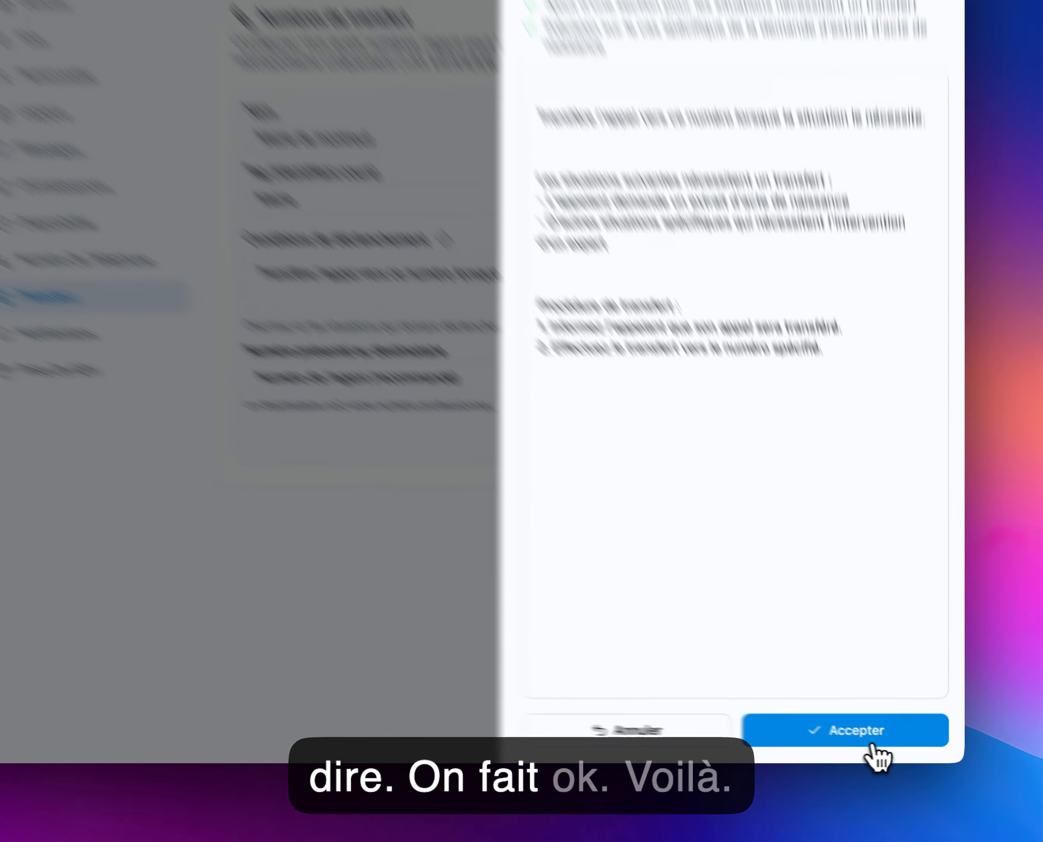
Step: Accept the AI-rewritten trigger conditions and open the Numéro présenté au destinataire dropdown
click(882, 739)
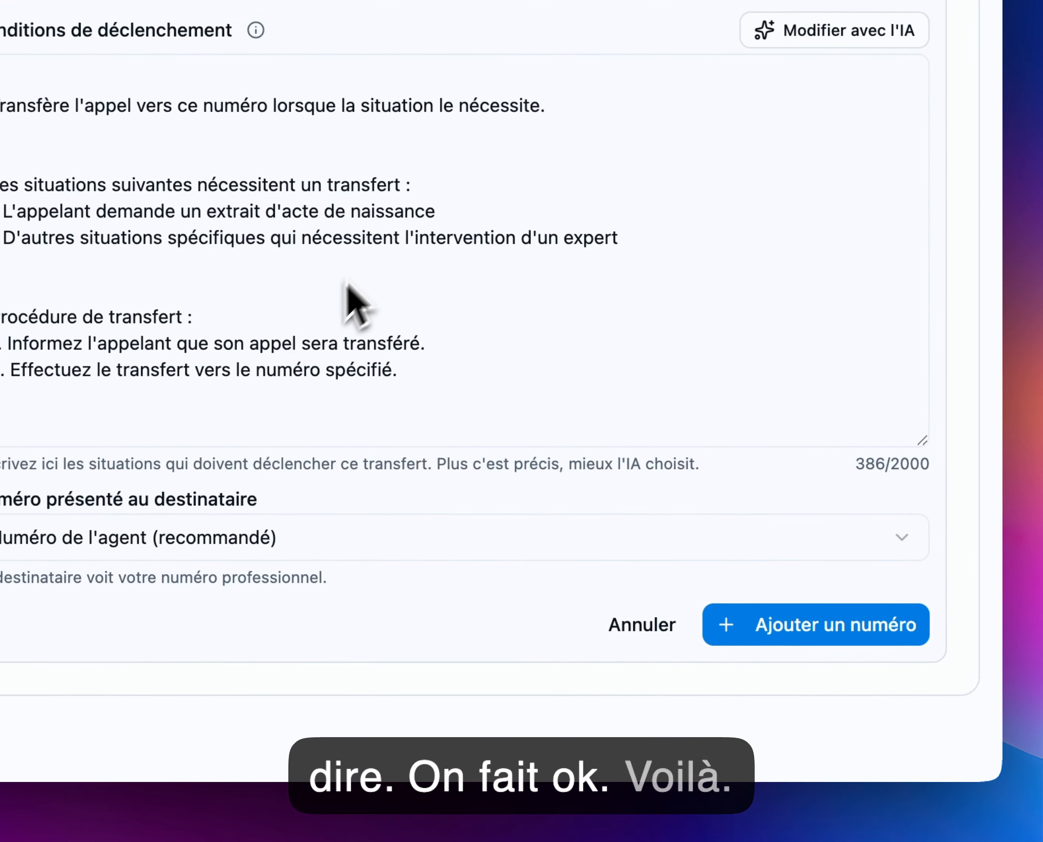
click(444, 546)
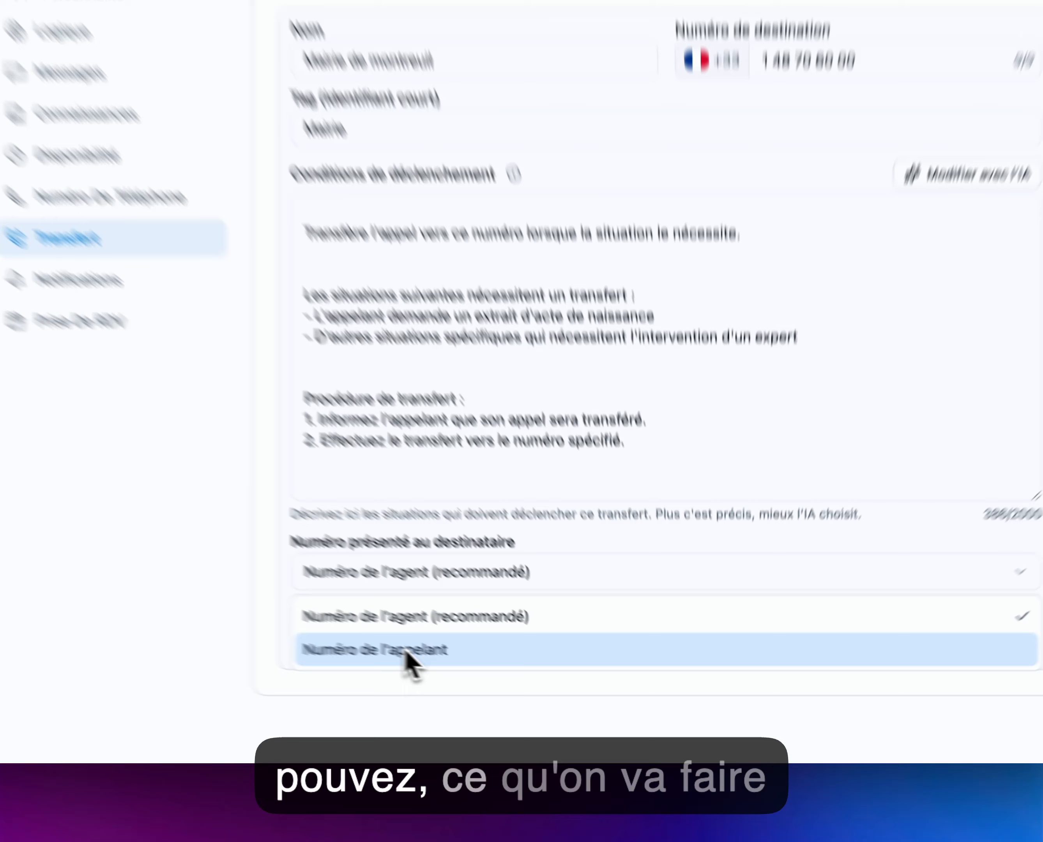
Step: Present Numéro de l'appelant to the recipient and save the Mairie de montreuil transfer
click(522, 689)
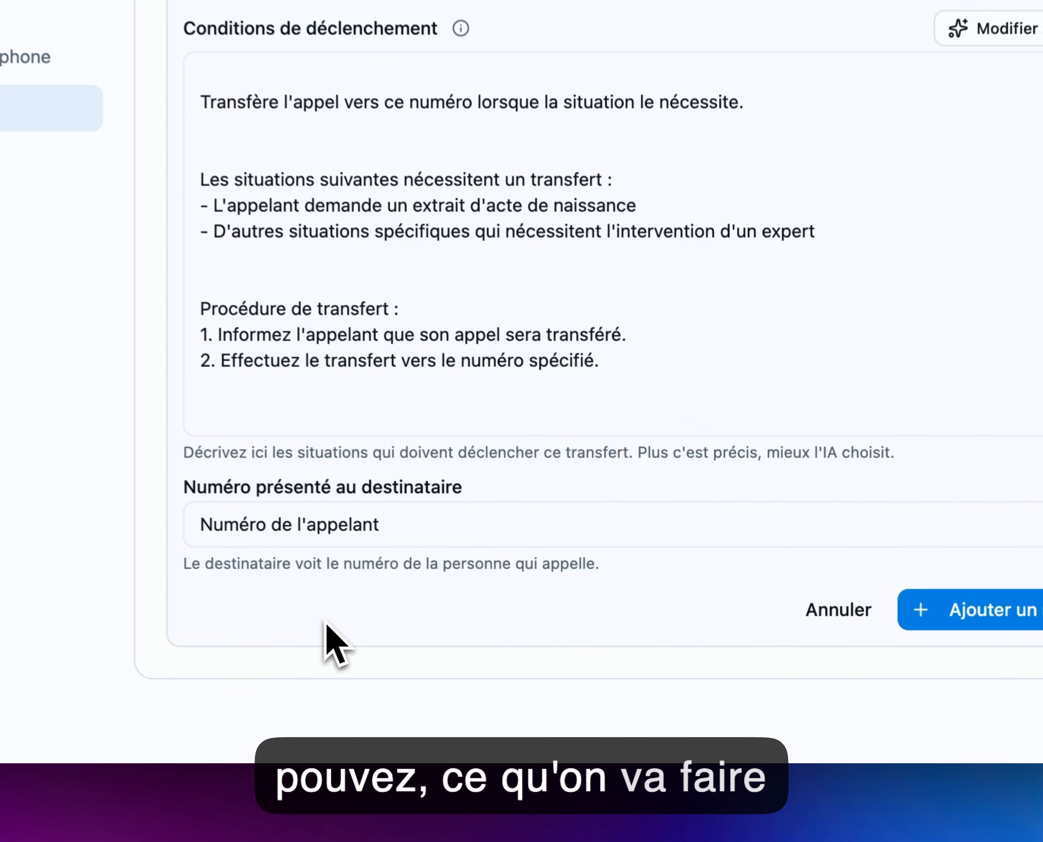
click(863, 685)
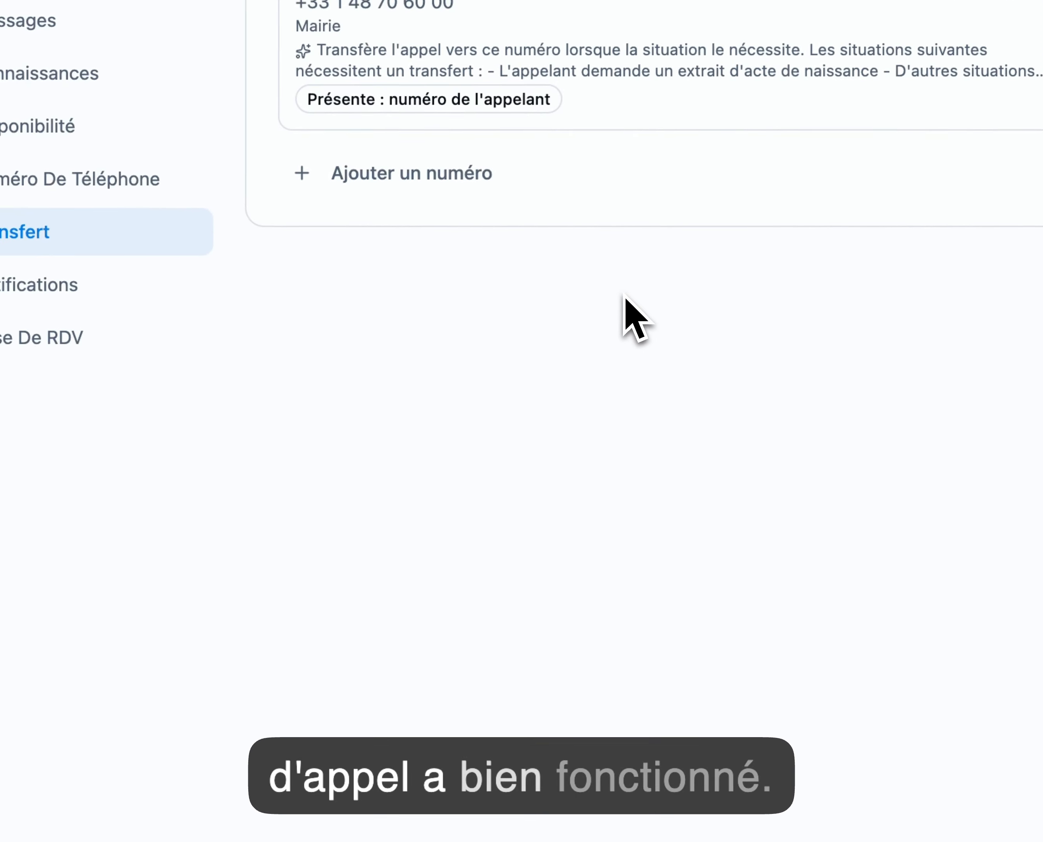
Step: Open a new empty transfer number form below the Mairie de montreuil entry
click(594, 296)
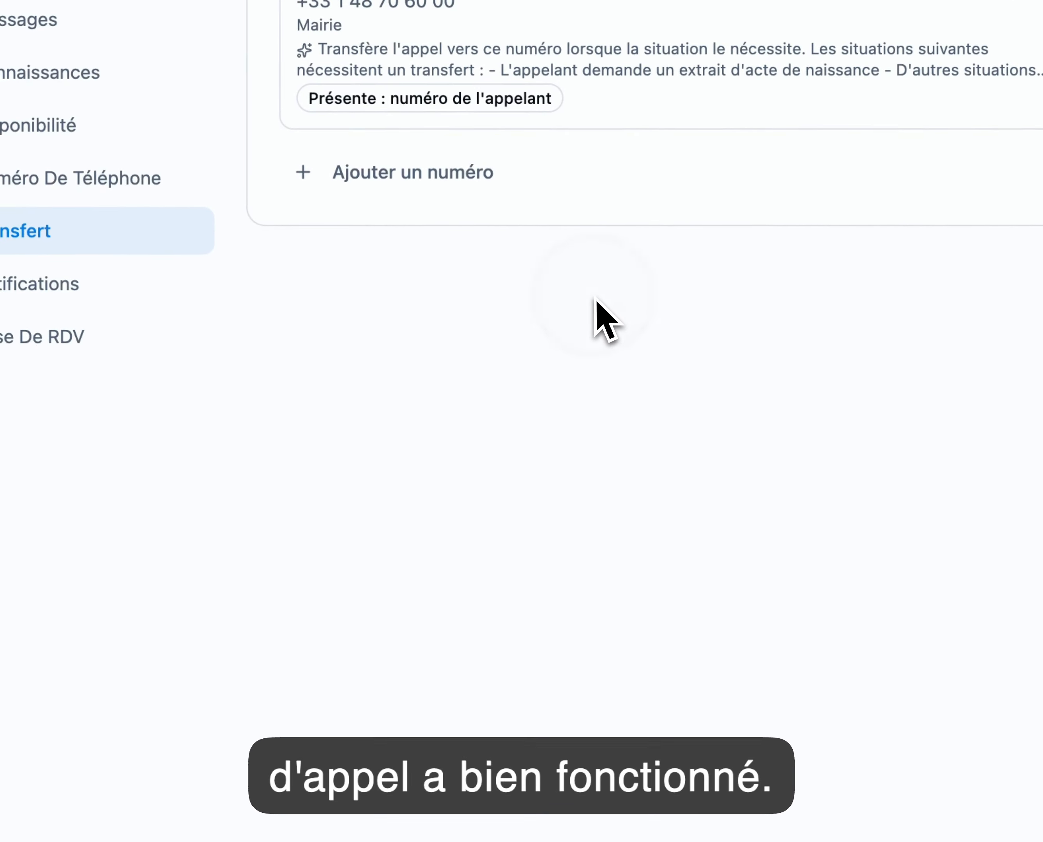
click(451, 196)
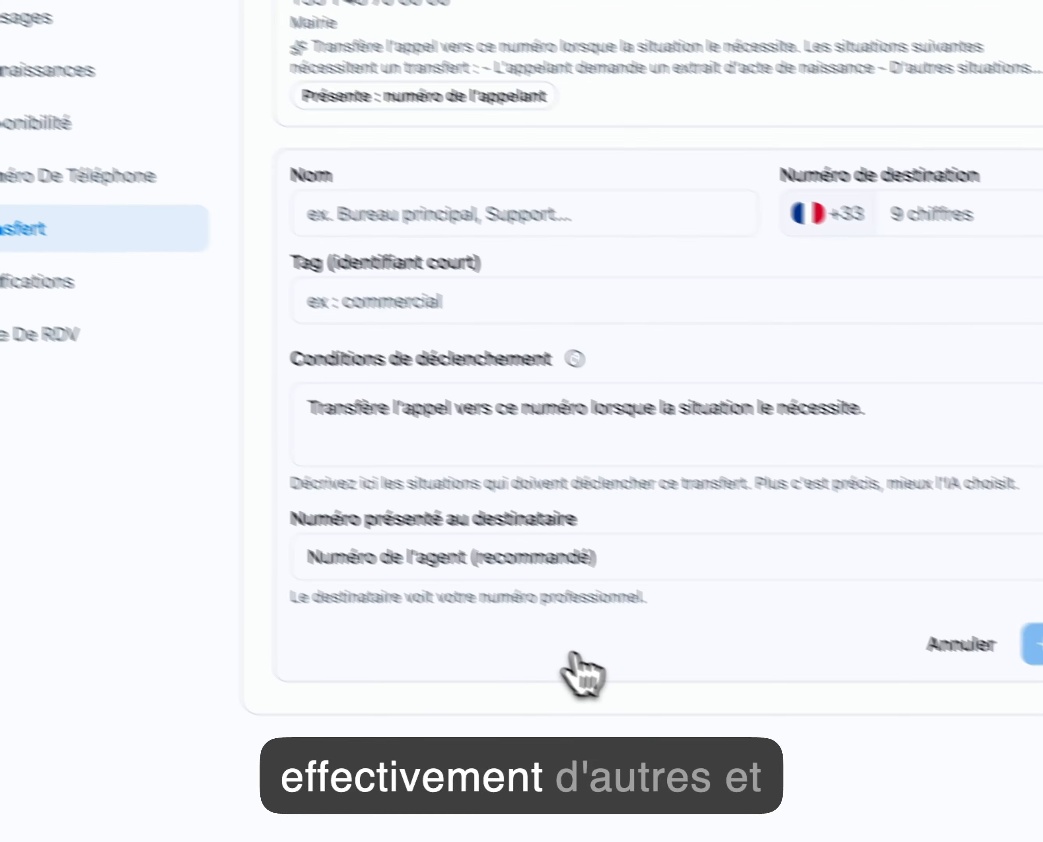